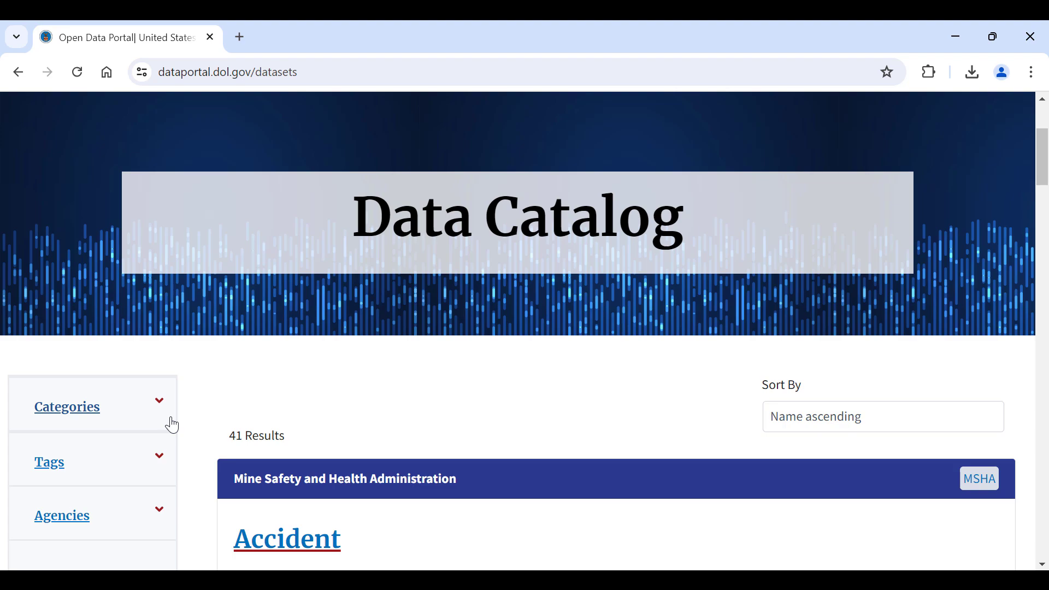
Filter the catalog to the API Training category and open the Training dataset (industries) page
click(162, 415)
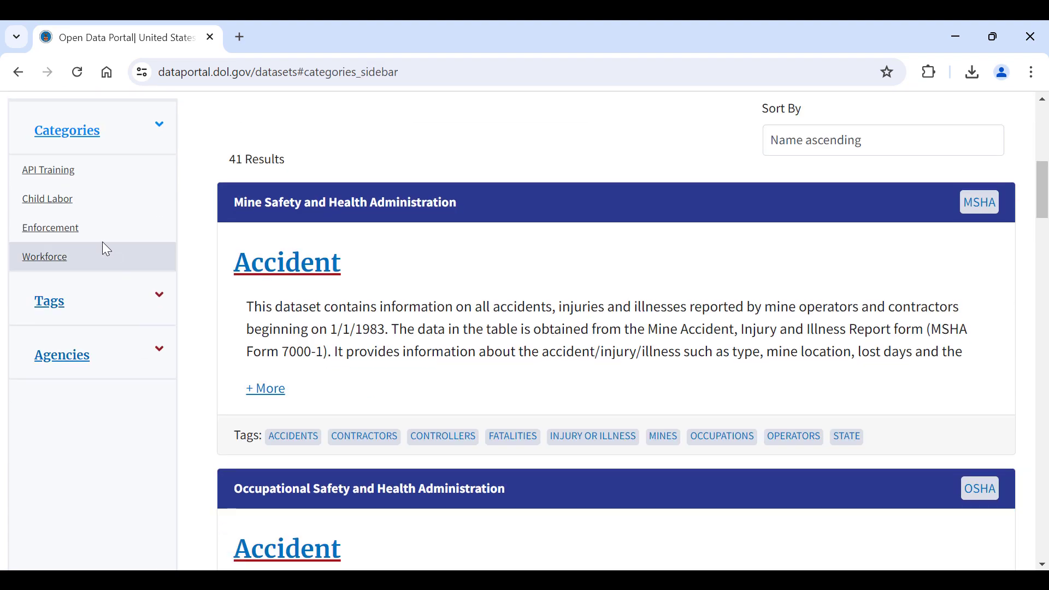
click(73, 184)
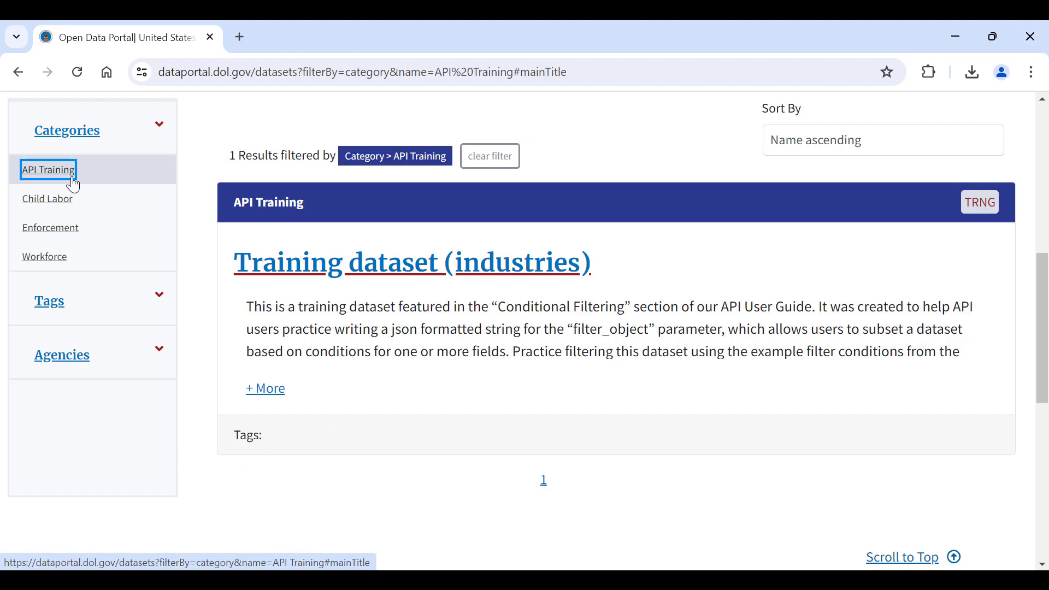
click(292, 269)
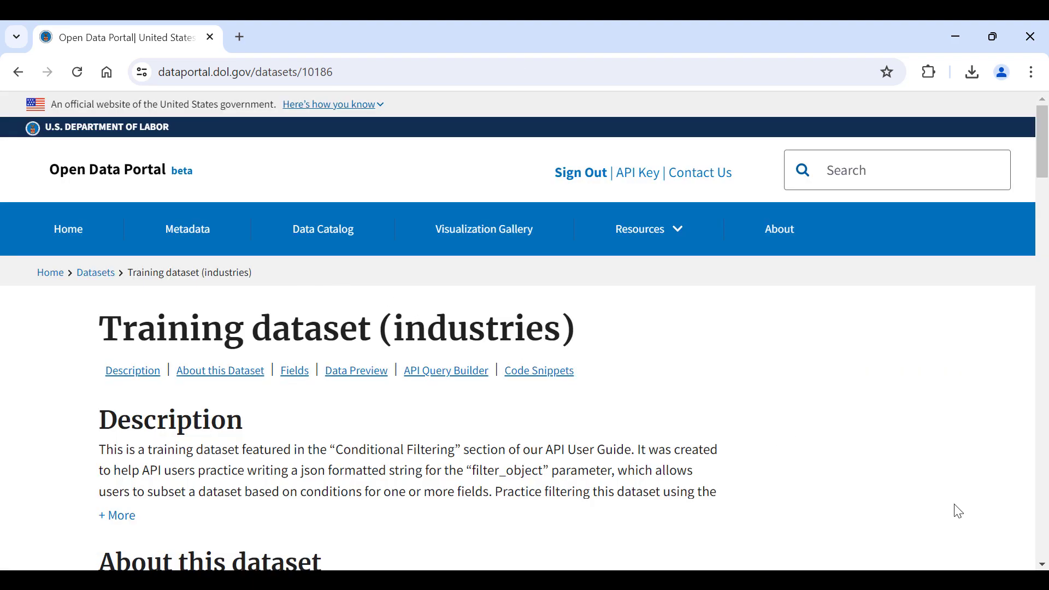
Scroll past About this dataset and the Industry, Value and Year fields to the 10-row Data Preview
scroll(959, 511, down, 3)
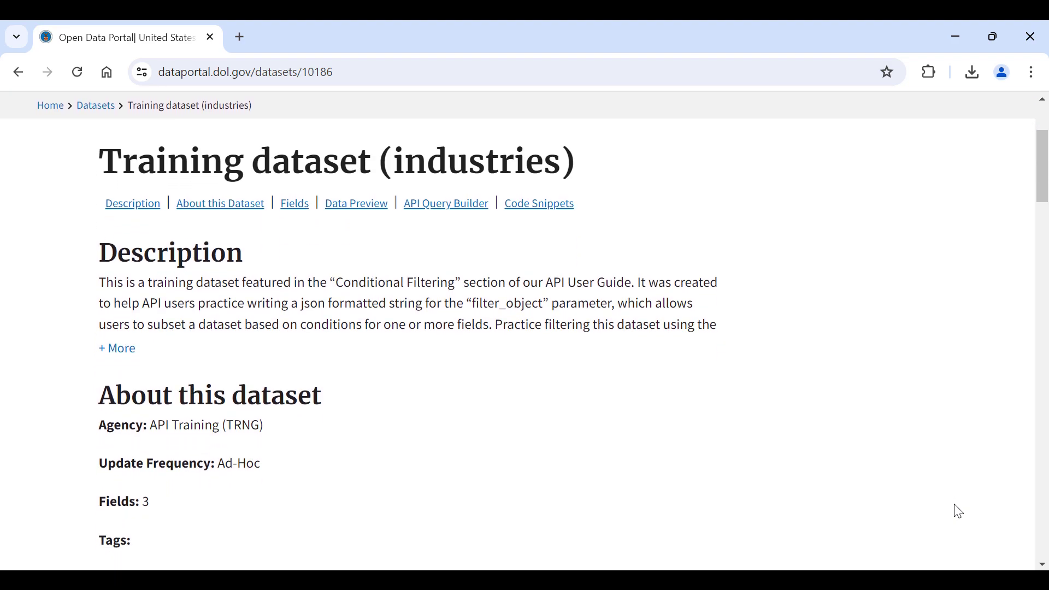
scroll(958, 512, down, 5)
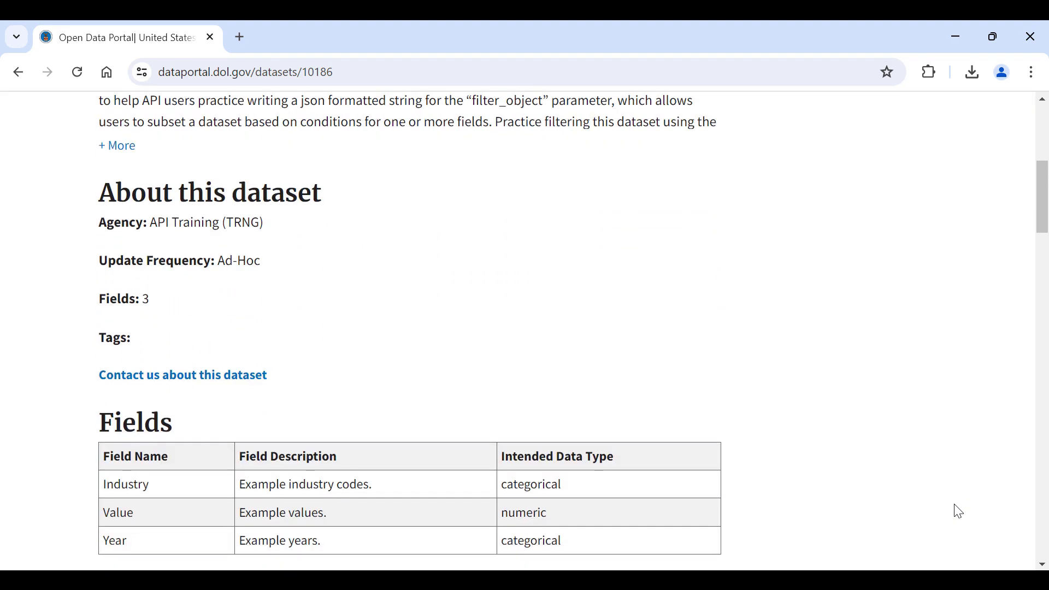
scroll(958, 511, down, 1)
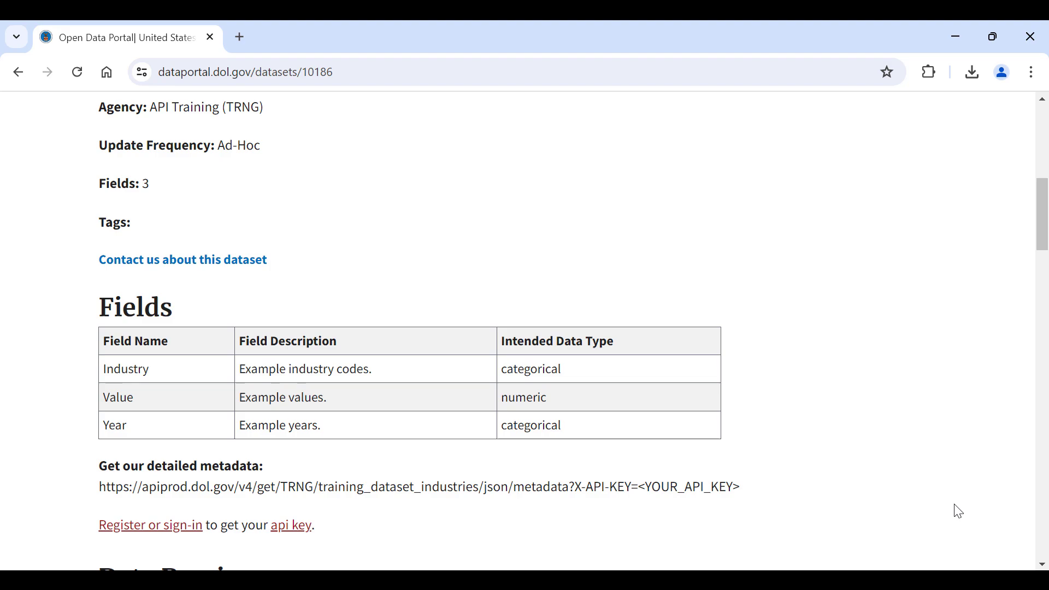
scroll(959, 511, down, 3)
scroll(959, 512, down, 1)
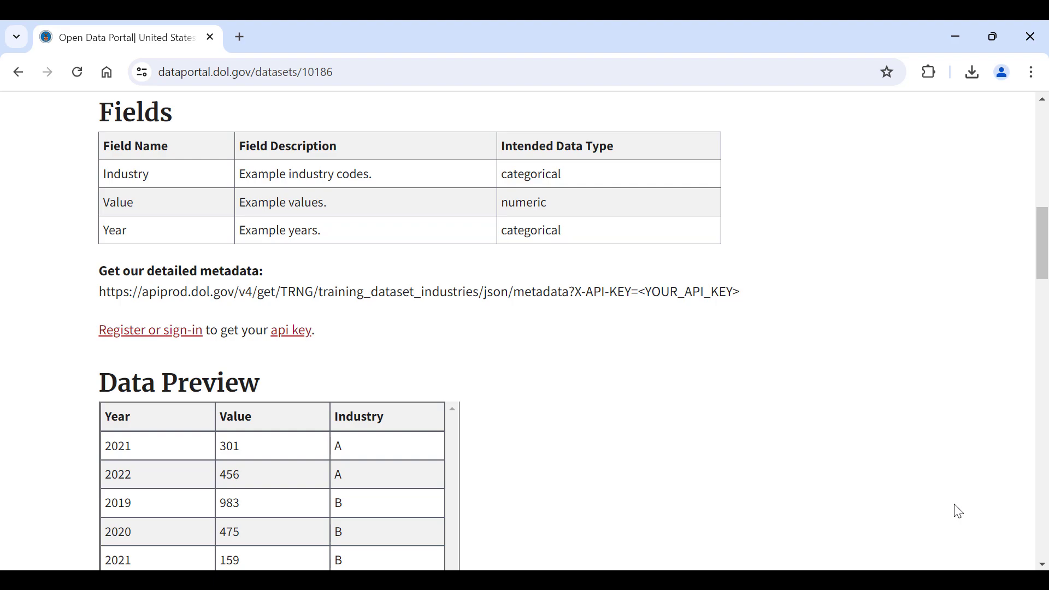
scroll(959, 511, down, 4)
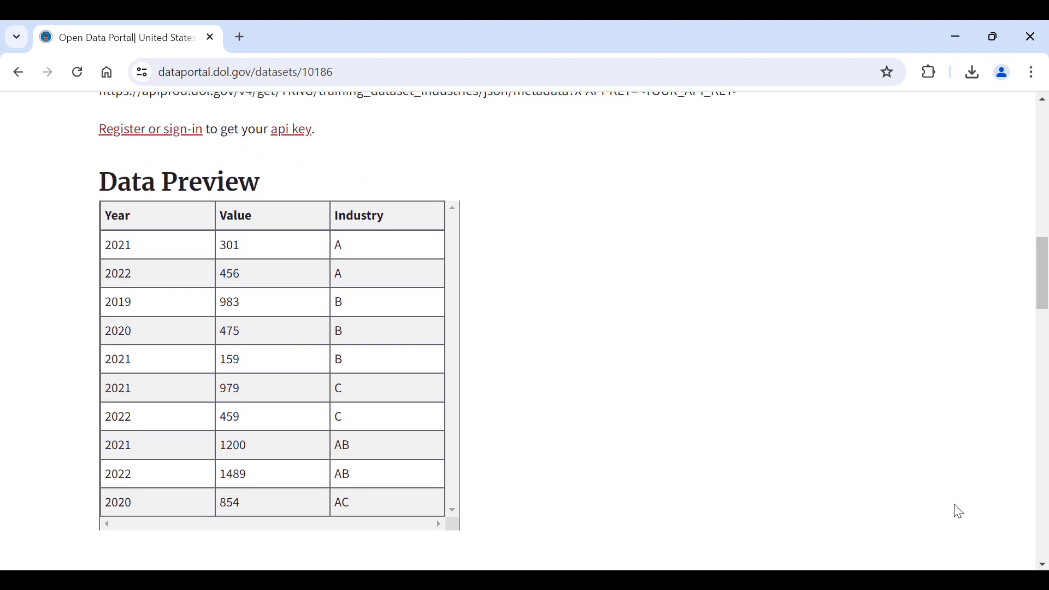
scroll(959, 511, down, 2)
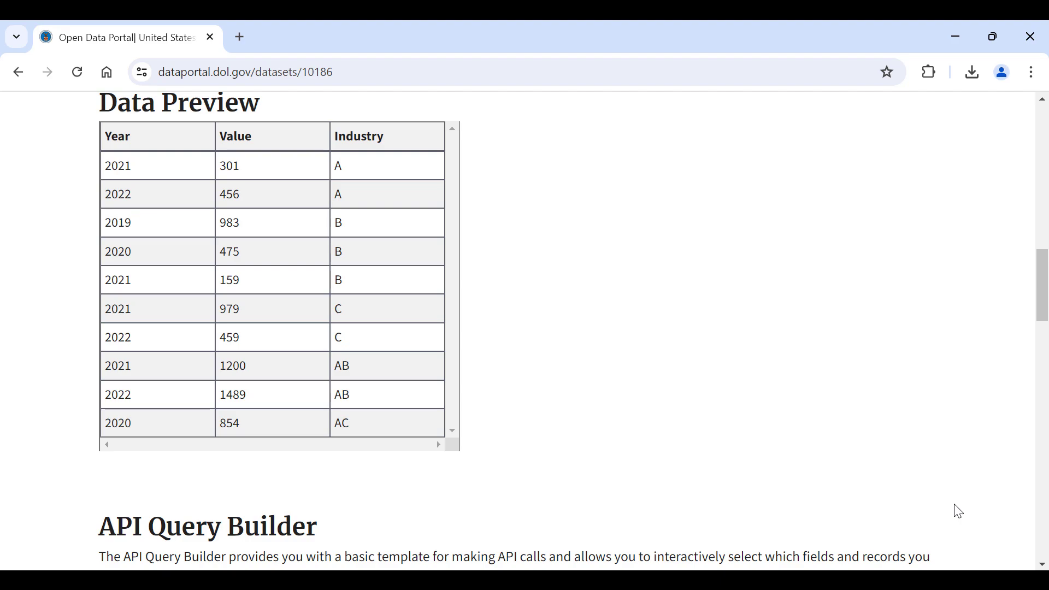
Scroll down to the API Query Builder's GET /TRNG/training_dataset_industries/{Format} row
scroll(958, 512, down, 6)
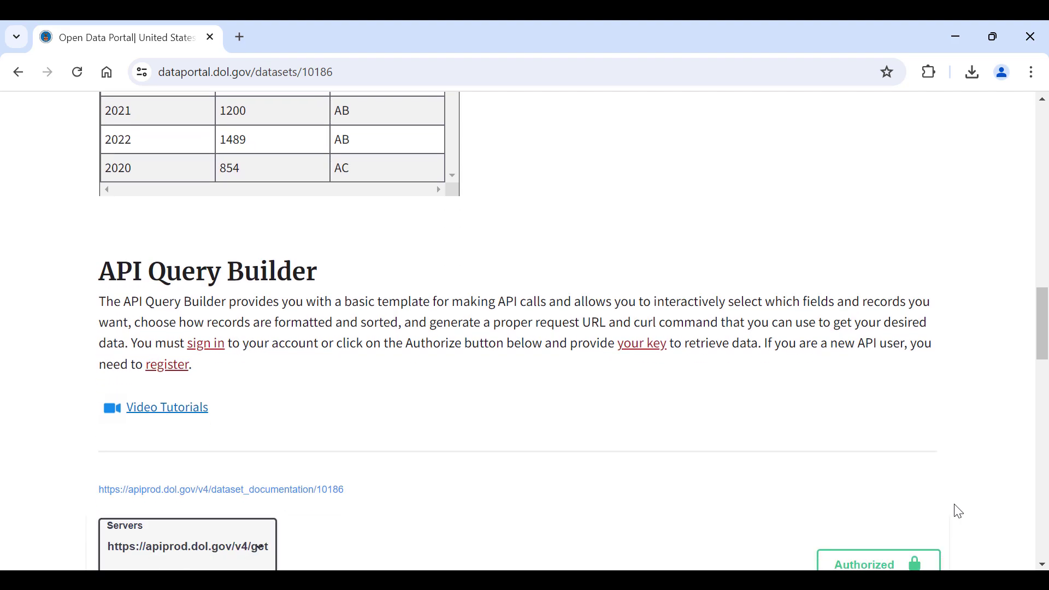
scroll(959, 512, down, 1)
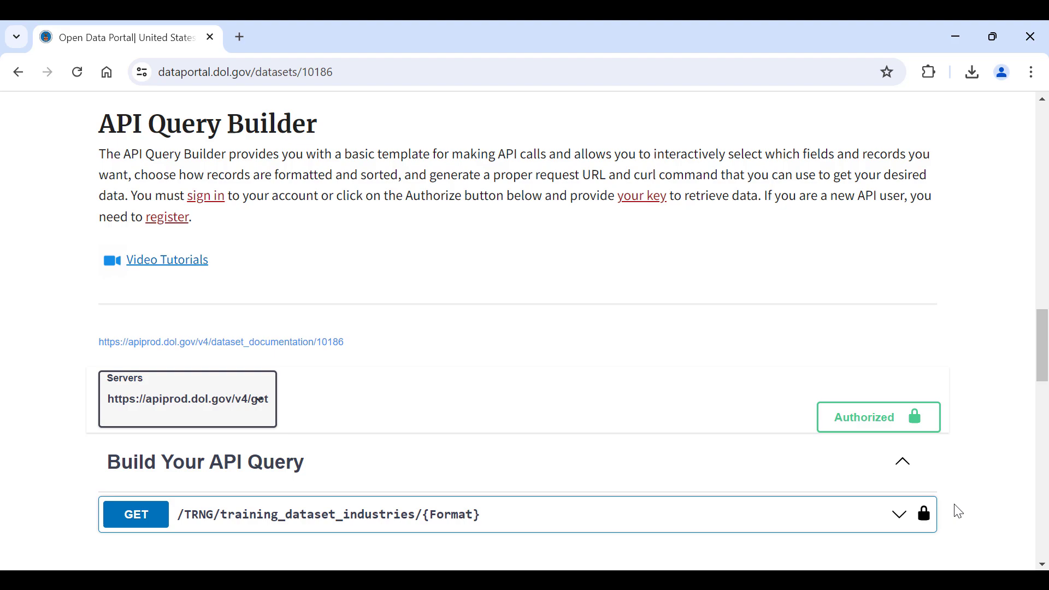
scroll(958, 511, down, 3)
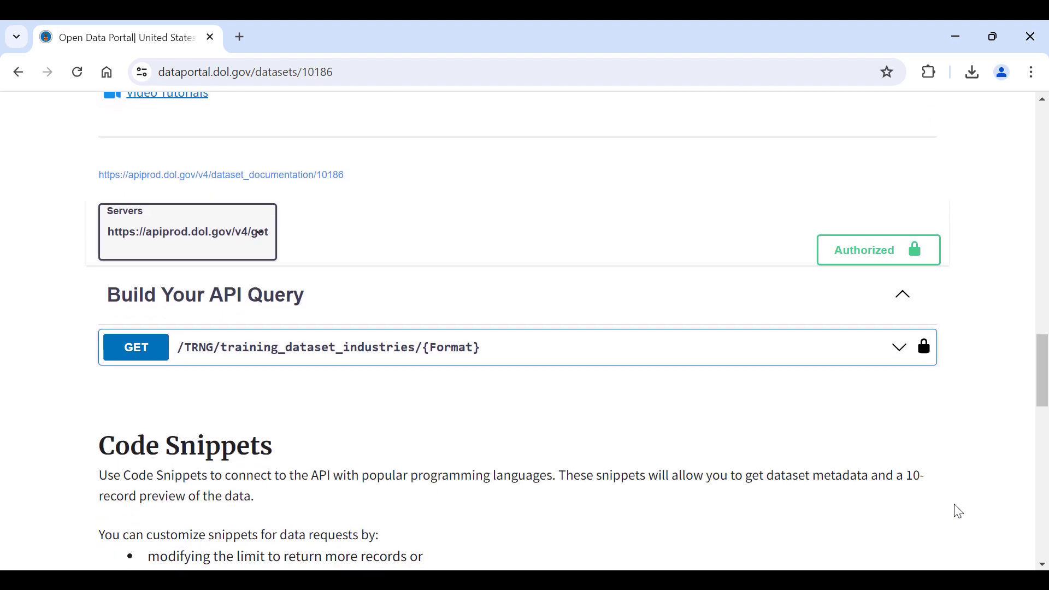
scroll(958, 511, down, 2)
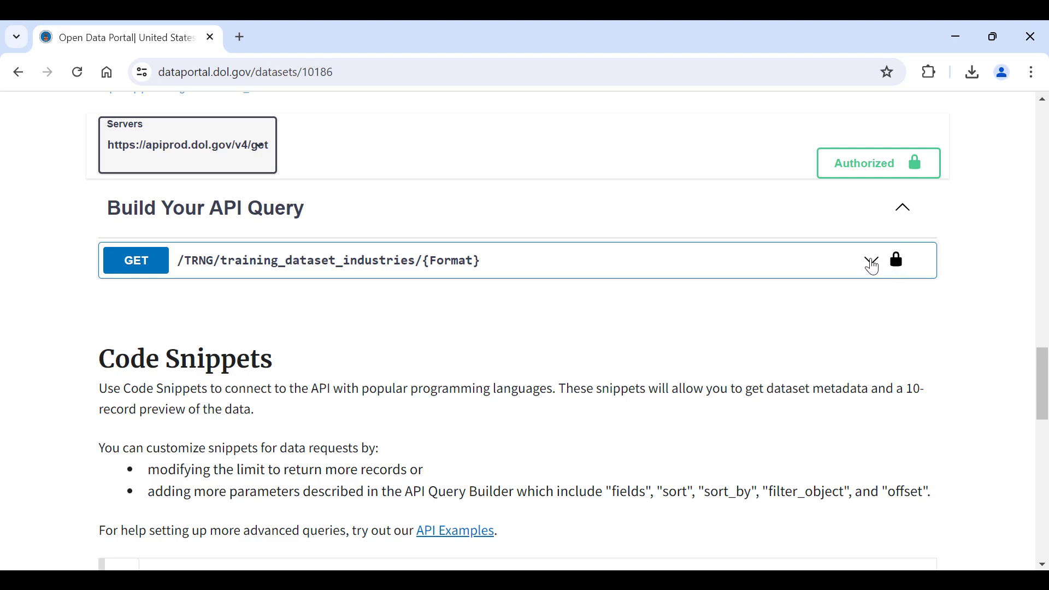
Expand the GET request and change its Format from json to csv, keeping limit 10 and offset 0
click(871, 266)
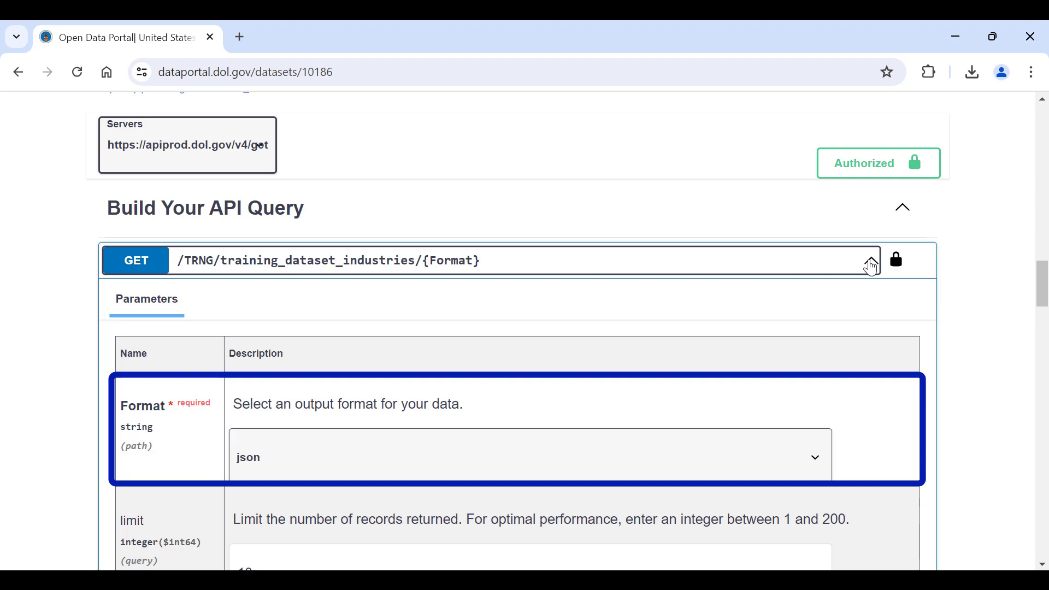
click(818, 457)
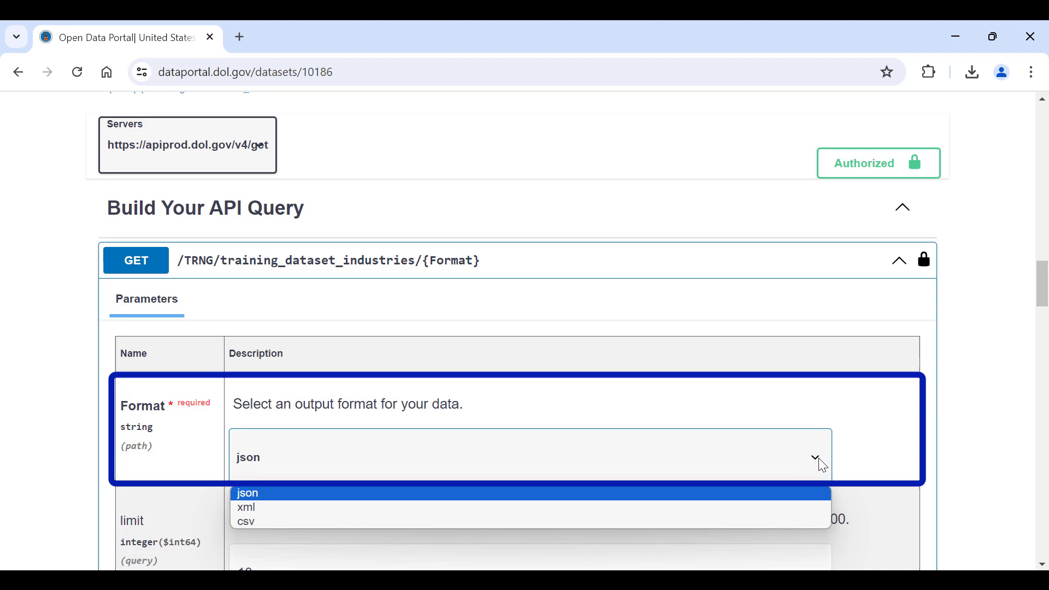
click(807, 523)
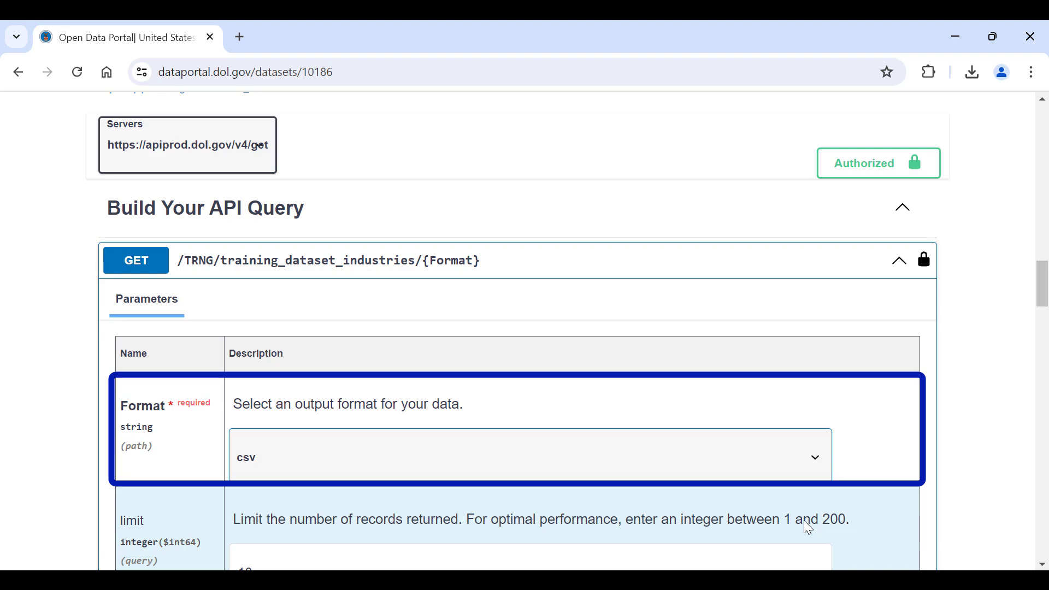
scroll(804, 520, down, 5)
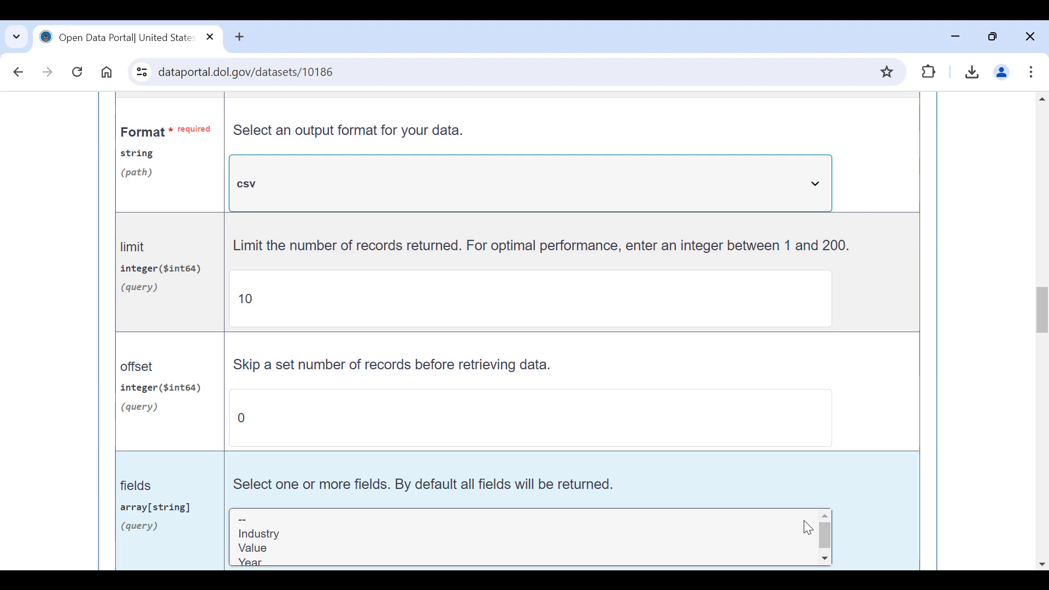
Try selecting the Industry and Value fields, then reset fields to '--' so all fields return
scroll(808, 527, down, 1)
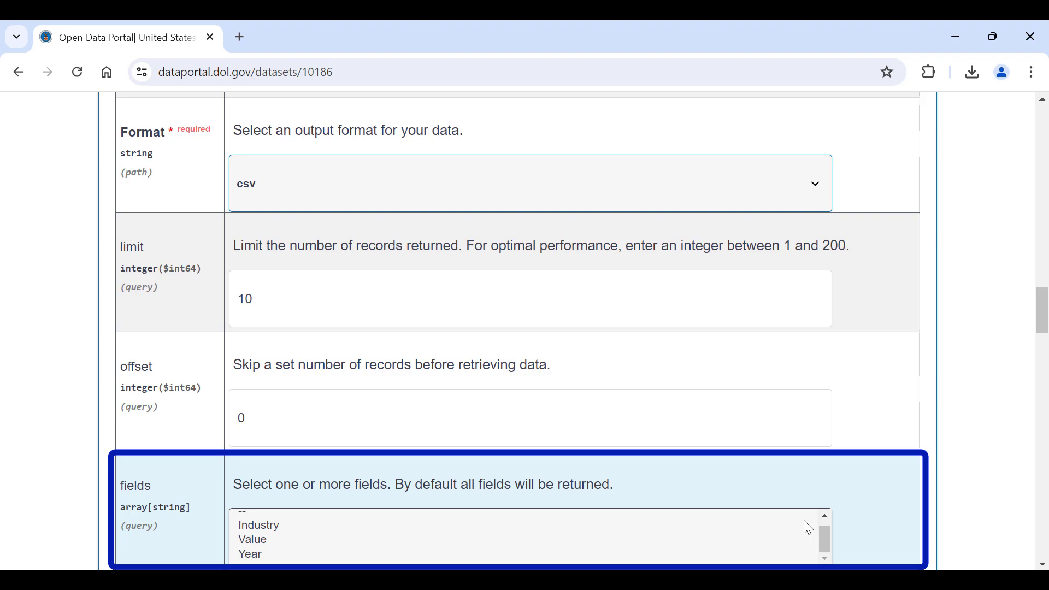
click(781, 526)
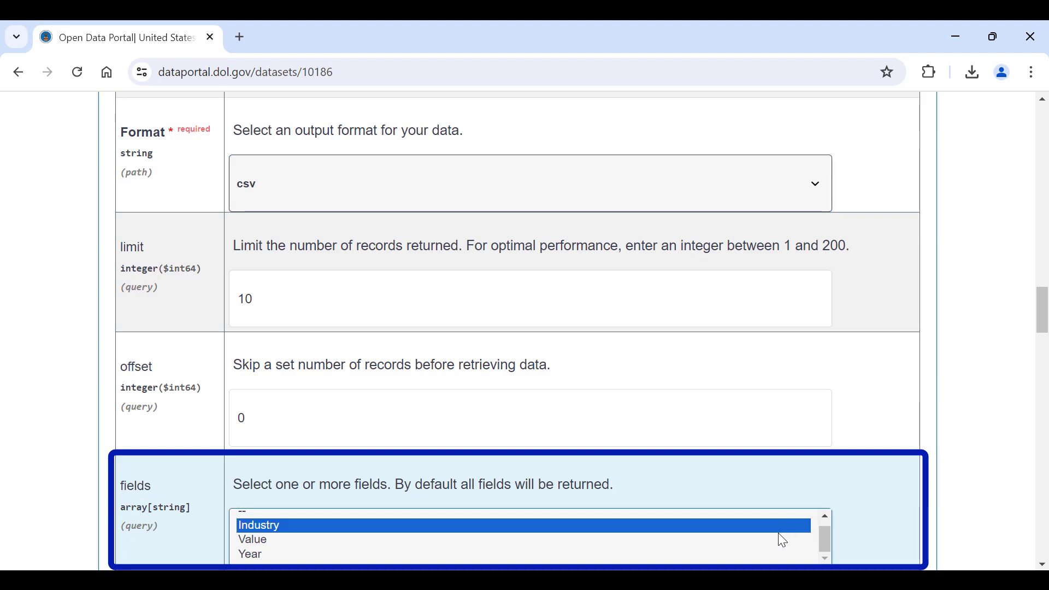
ctrl+click(774, 541)
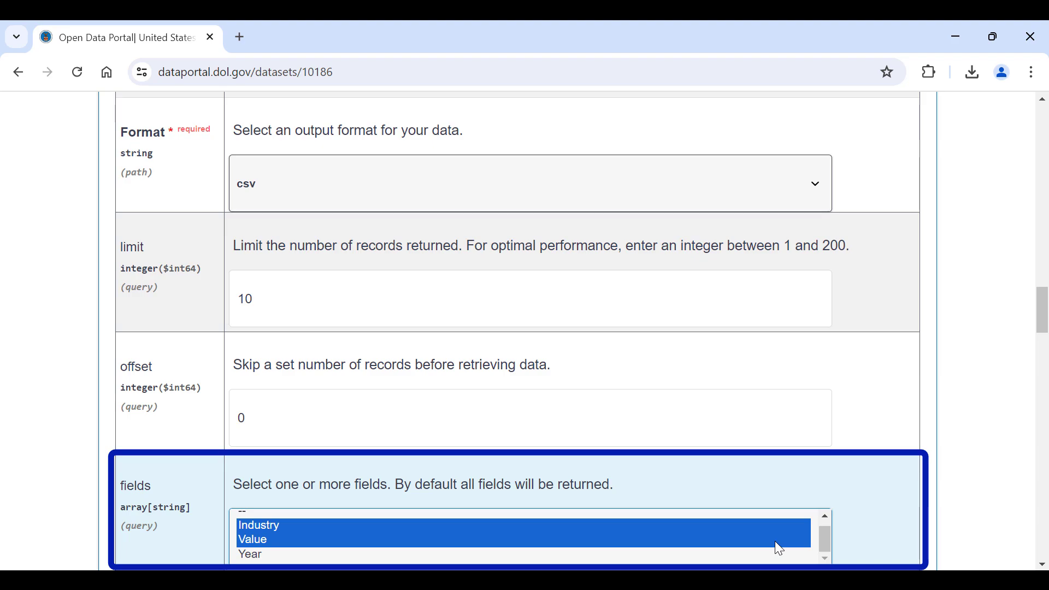
click(752, 514)
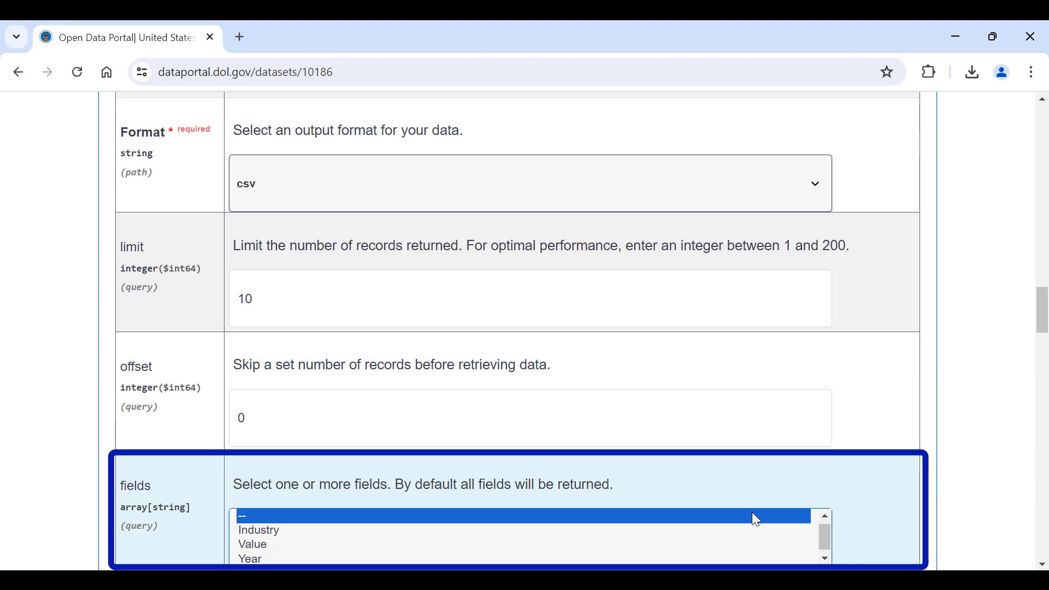
Set sort_by to Year with ascending sort order
scroll(876, 544, down, 1)
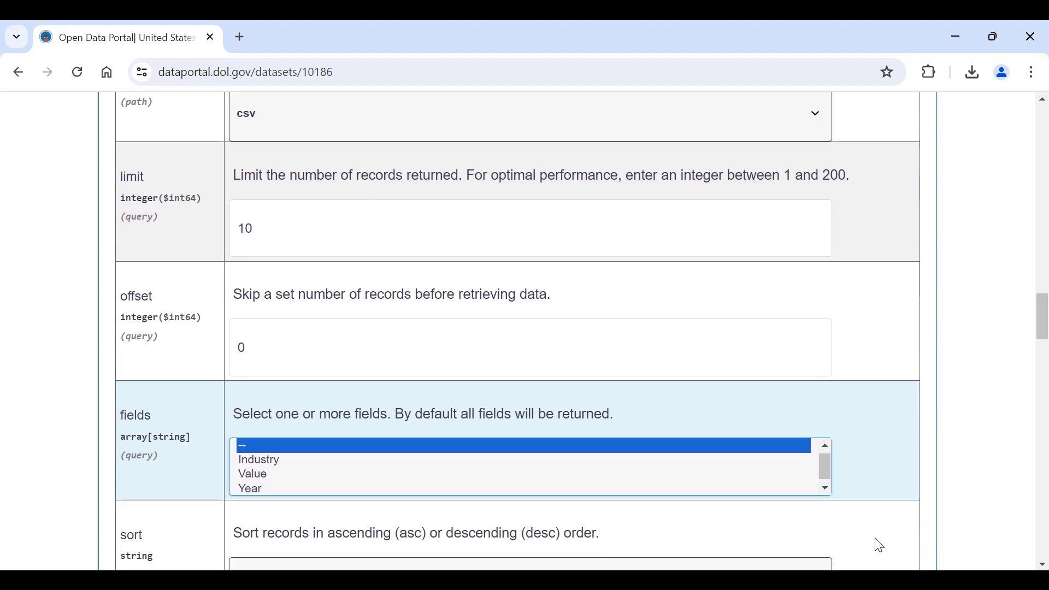
scroll(878, 545, down, 6)
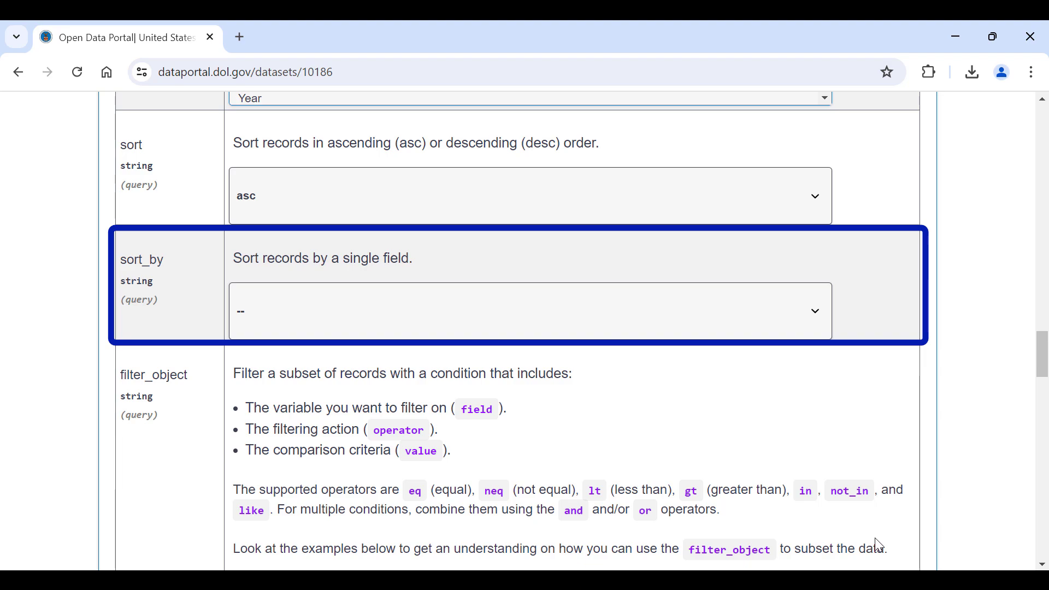
click(817, 321)
click(794, 388)
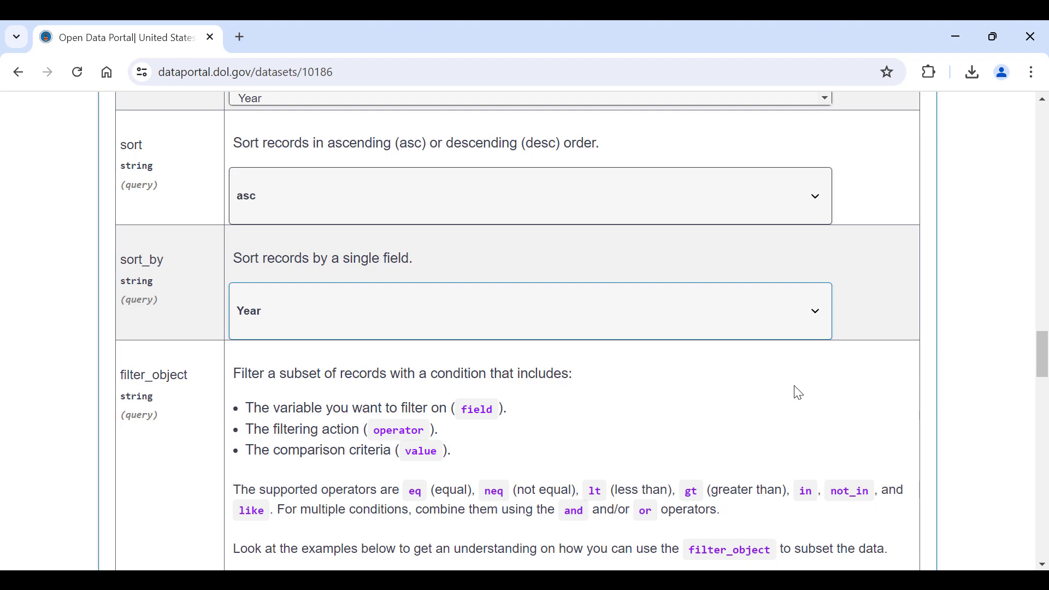
scroll(798, 392, down, 5)
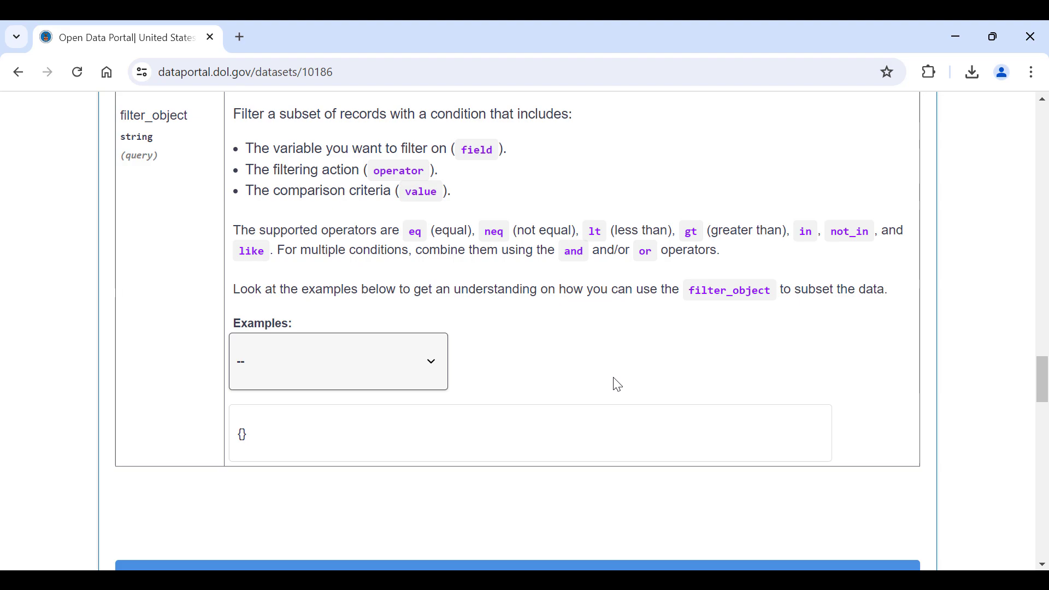
Load the equals-operator filter example and set it to field 'industry', value 'A'
click(435, 365)
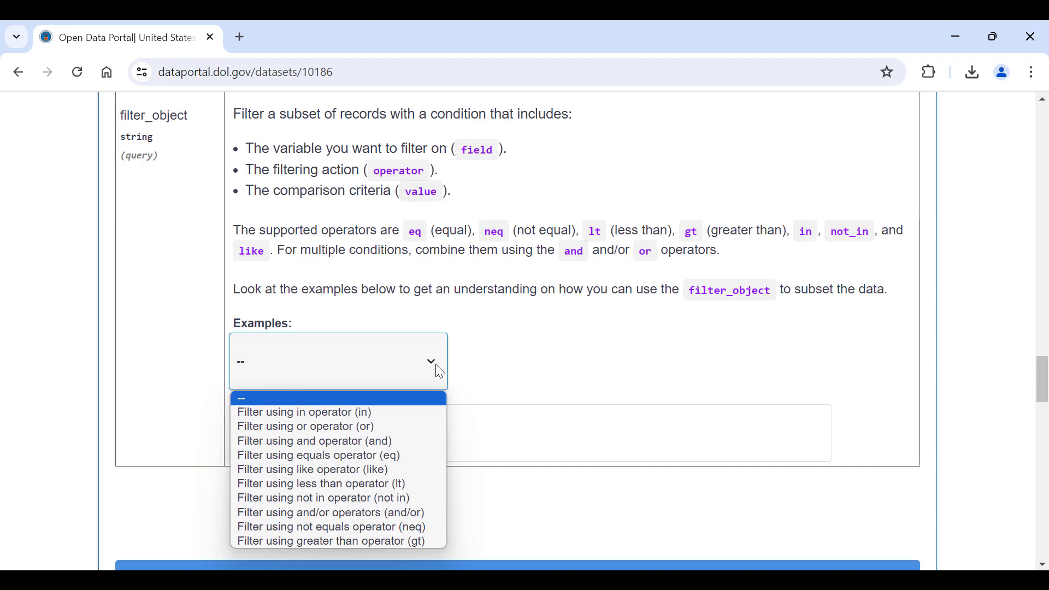
click(414, 455)
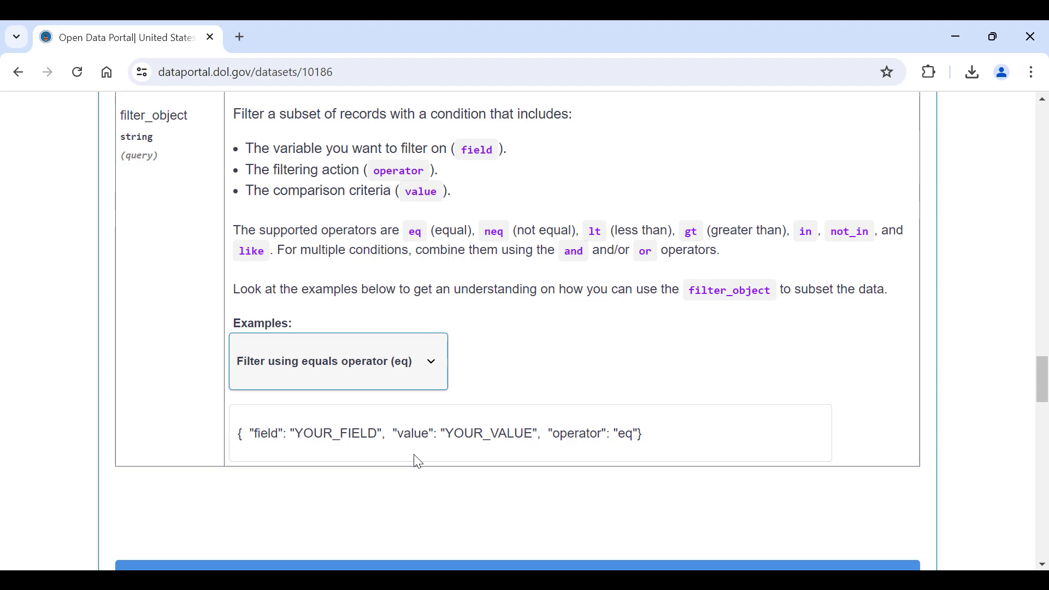
double_click(351, 432)
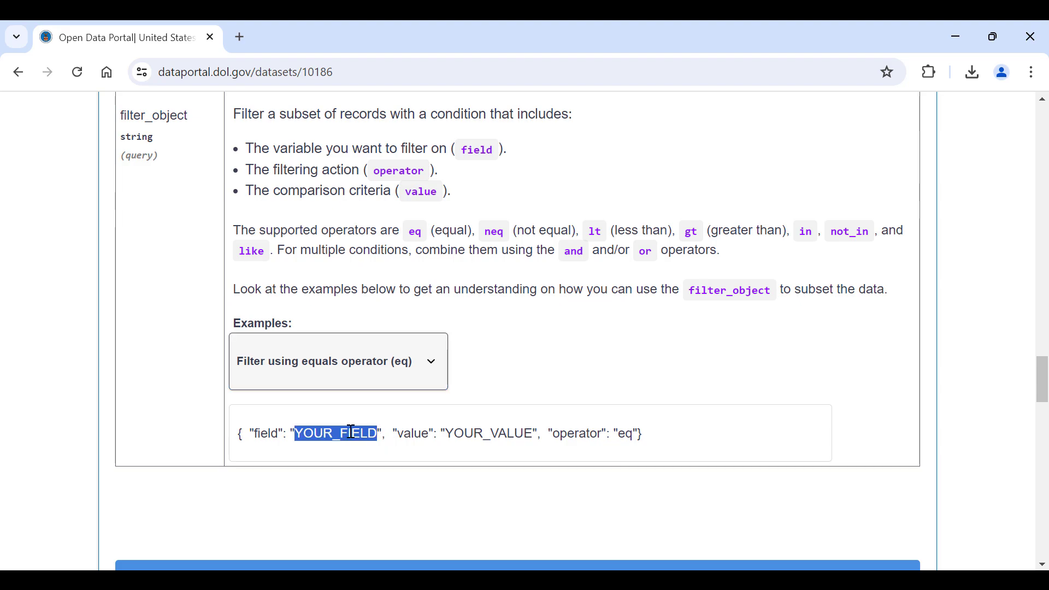
text(industry)
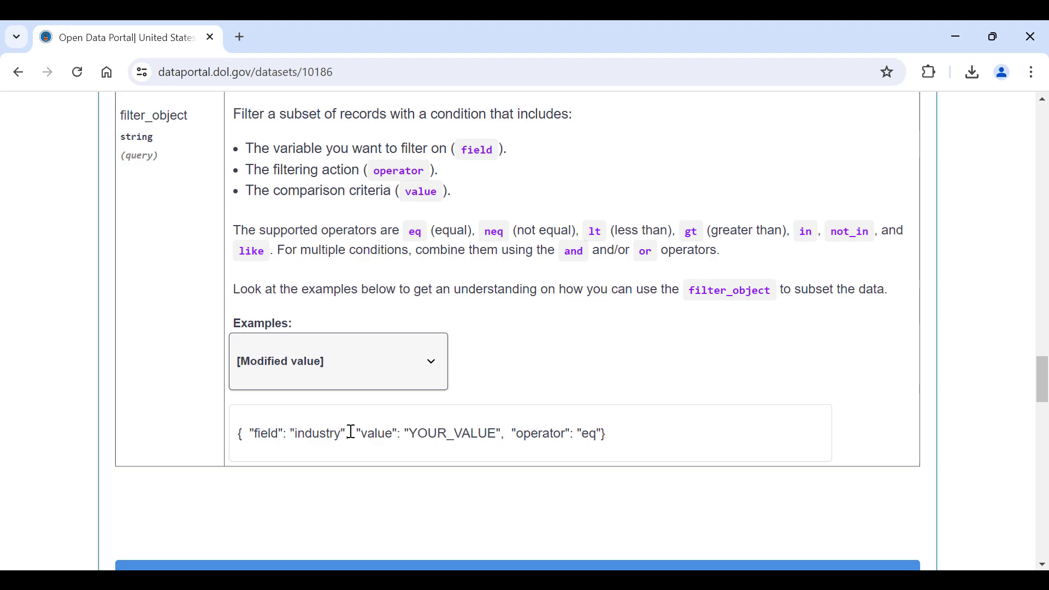
double_click(442, 433)
text(A)
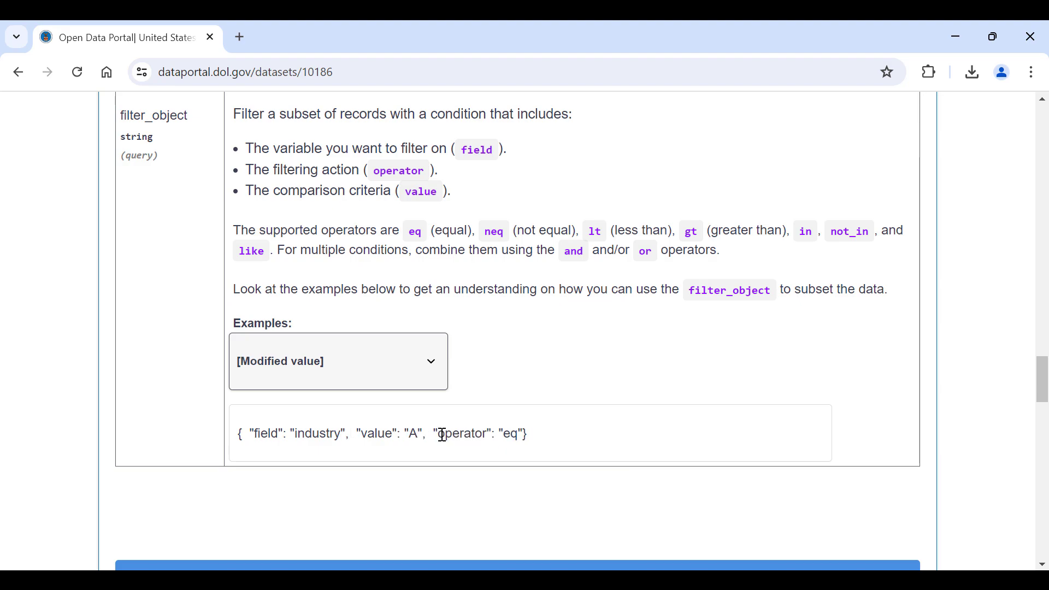
Execute the query and view the Request URL and the code 200 CSV response
scroll(442, 435, down, 2)
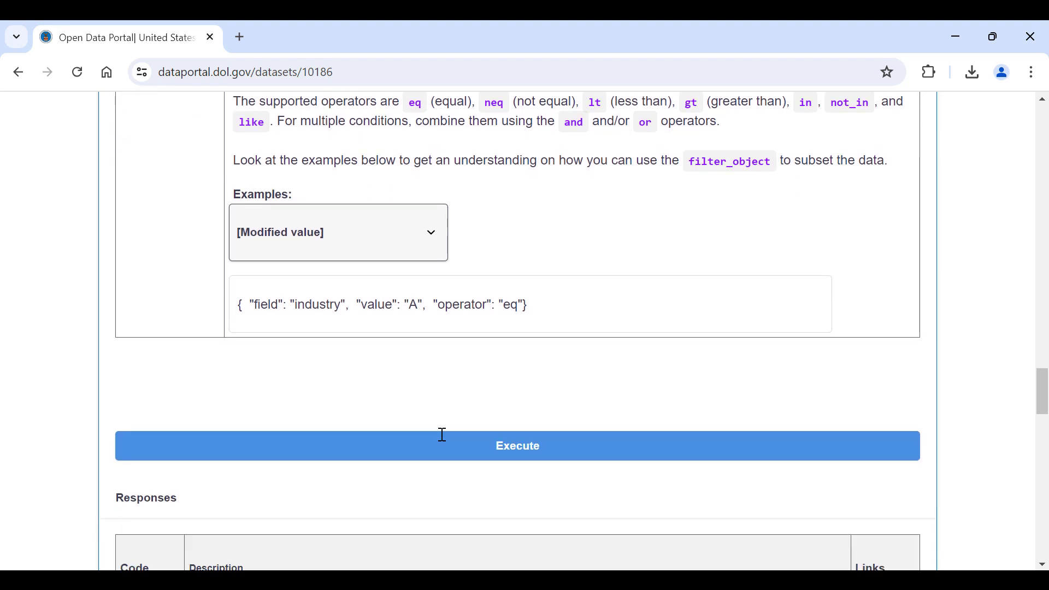
scroll(443, 434, down, 5)
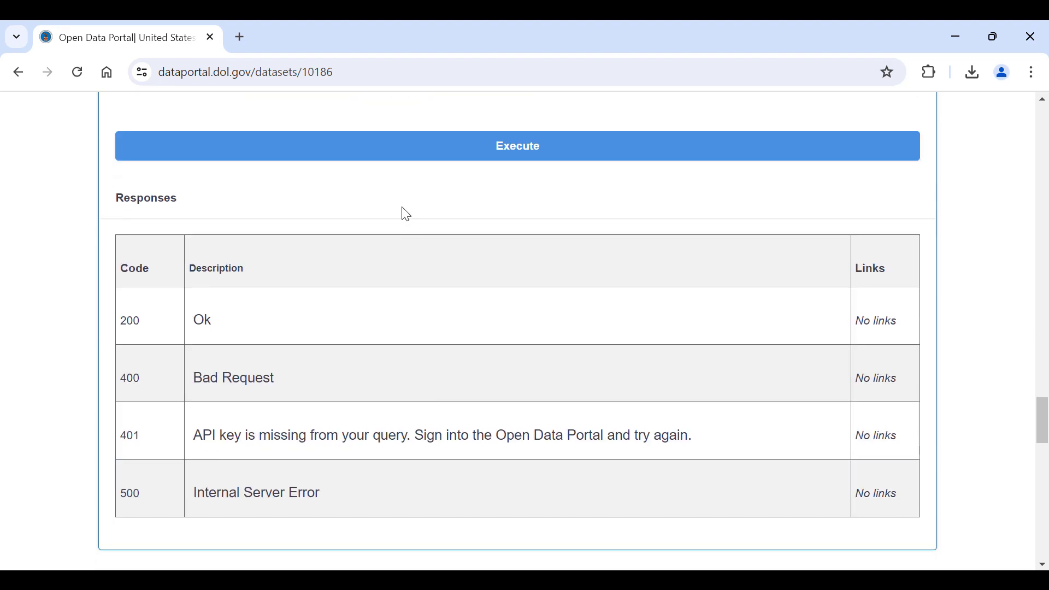
click(356, 151)
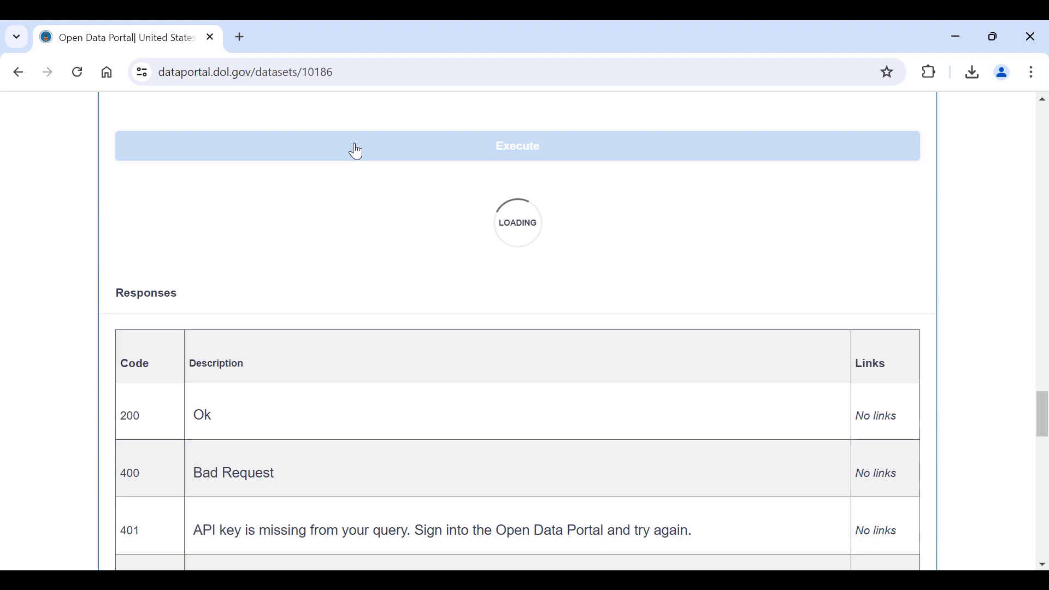
scroll(356, 151, down, 3)
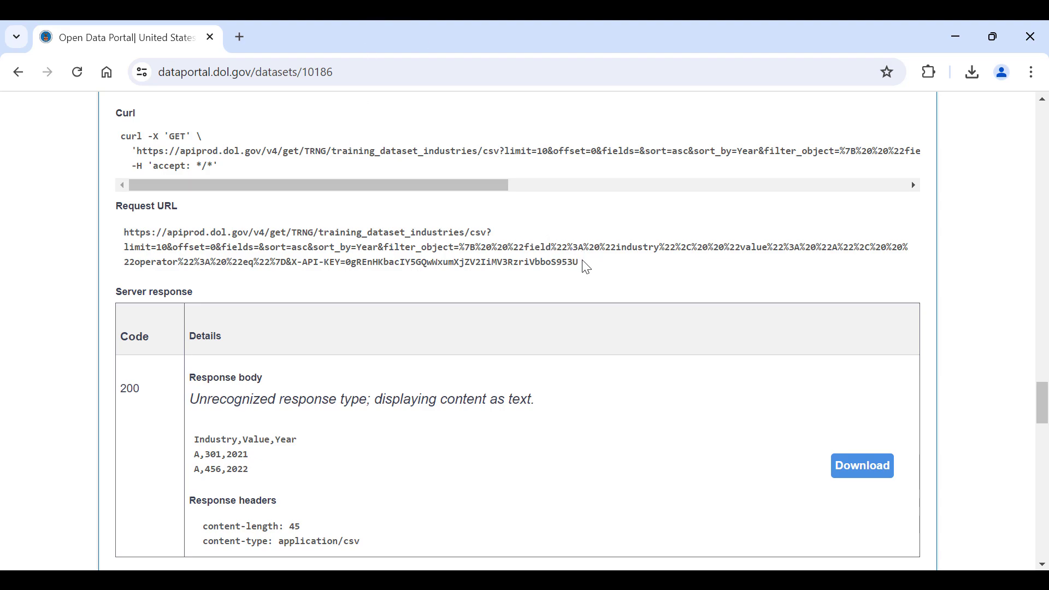
Copy the query's Request URL
drag(582, 263, 127, 239)
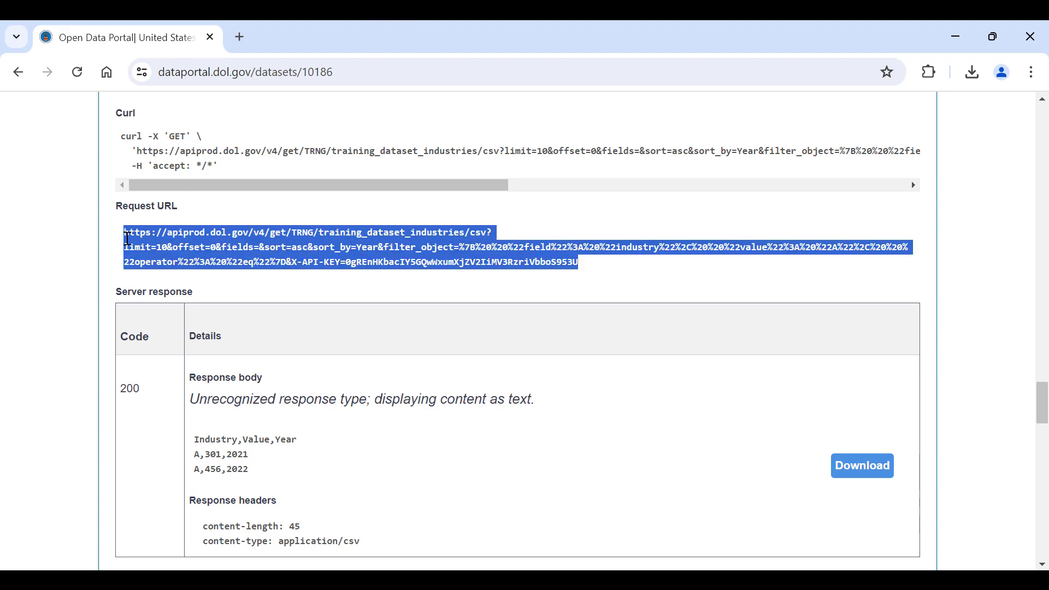
right_click(148, 244)
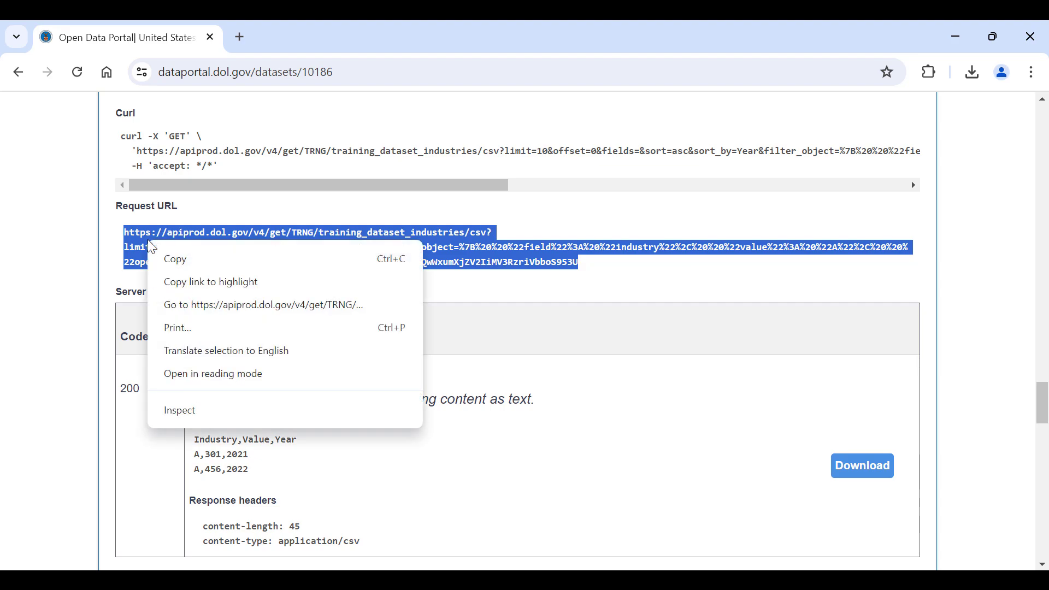
click(181, 260)
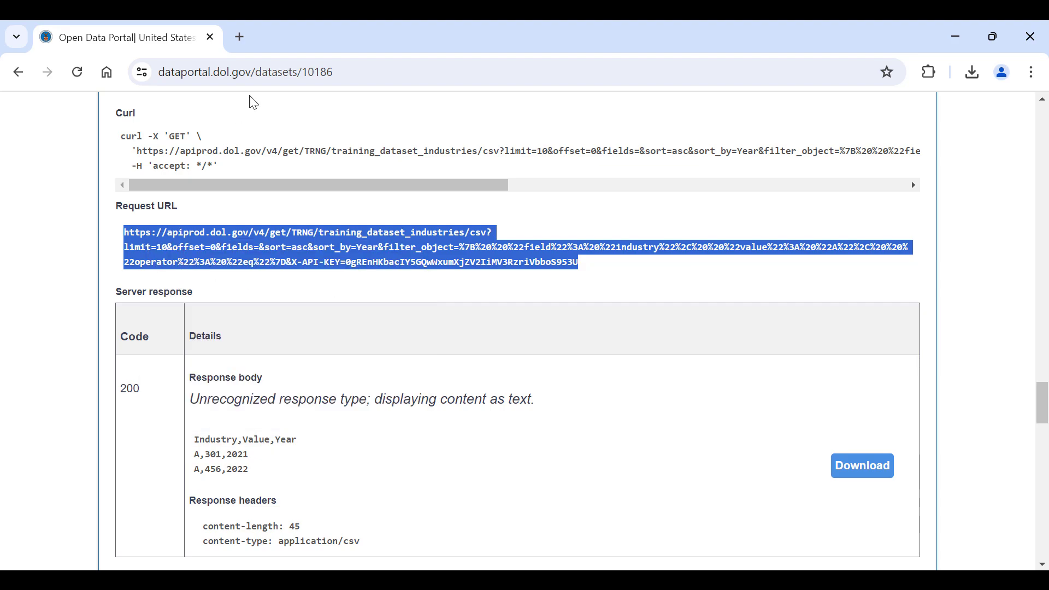
Load the URL in a new tab and open the downloaded trng_training_dataset_industries (1).csv in Excel
click(241, 39)
key(ctrl+v)
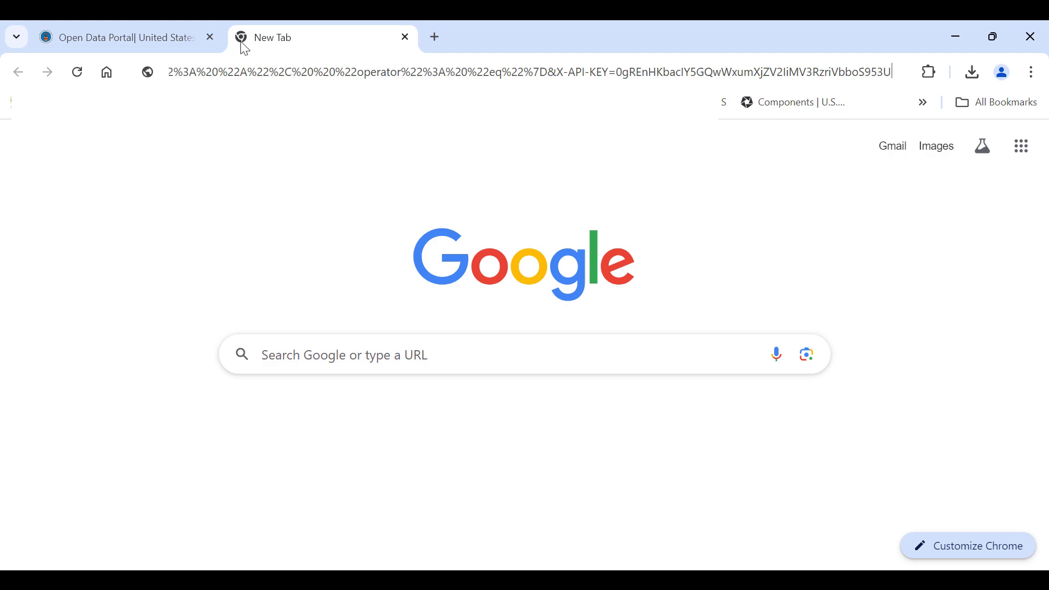
key(Return)
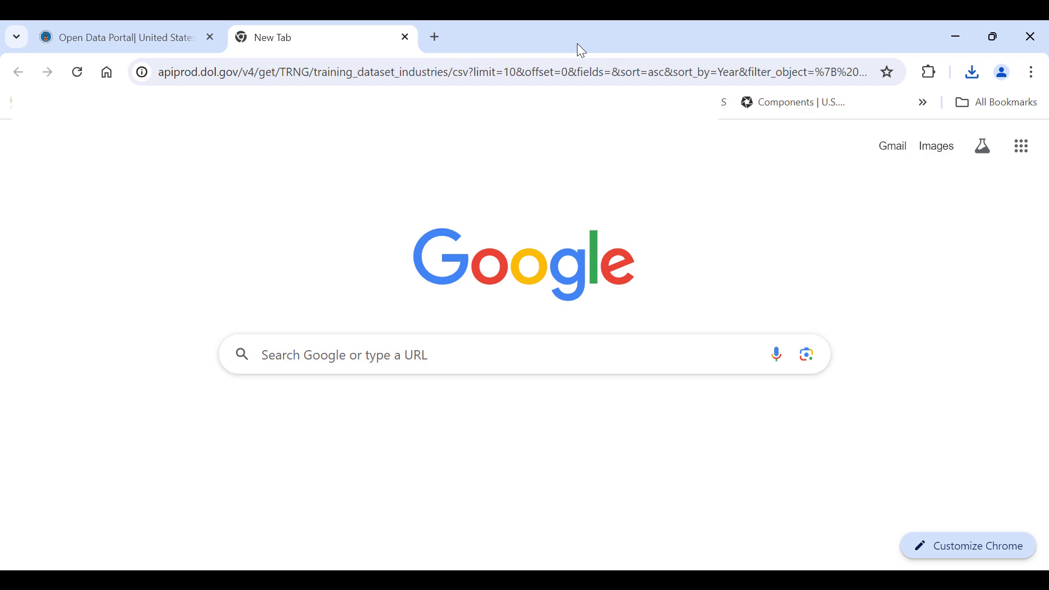
click(973, 71)
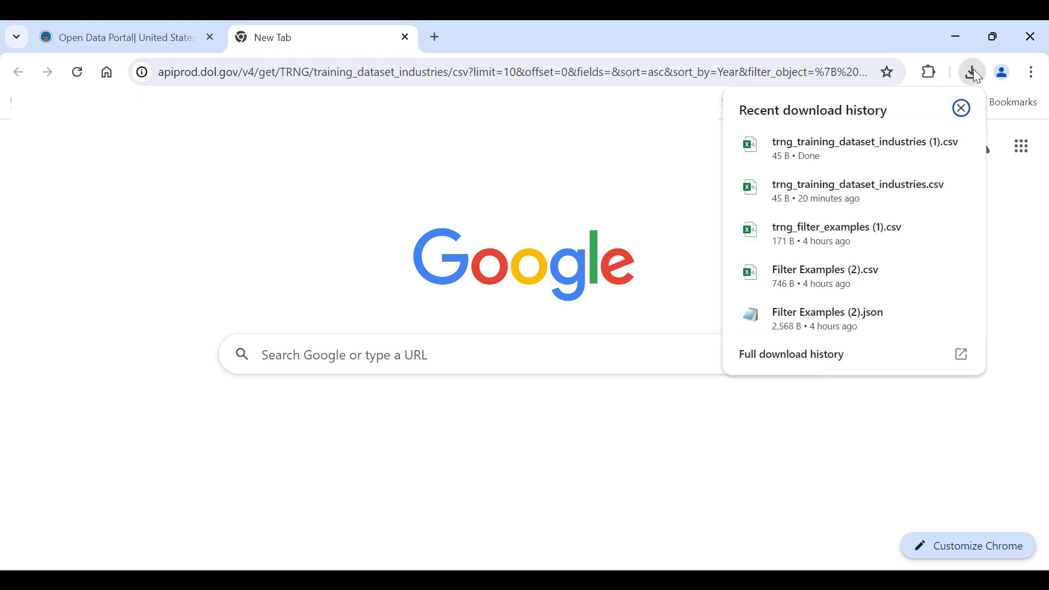
click(869, 144)
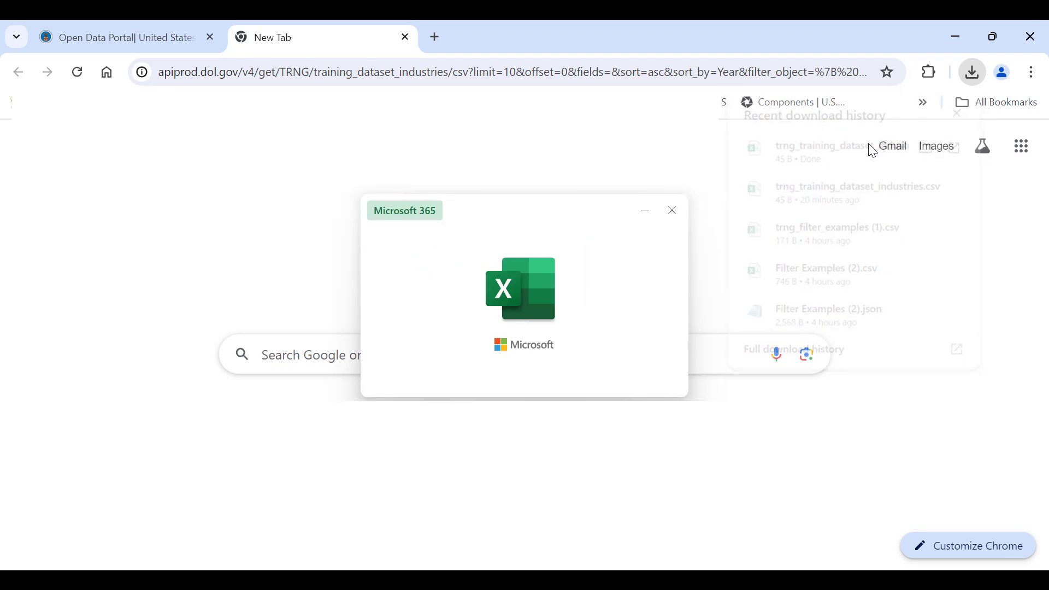